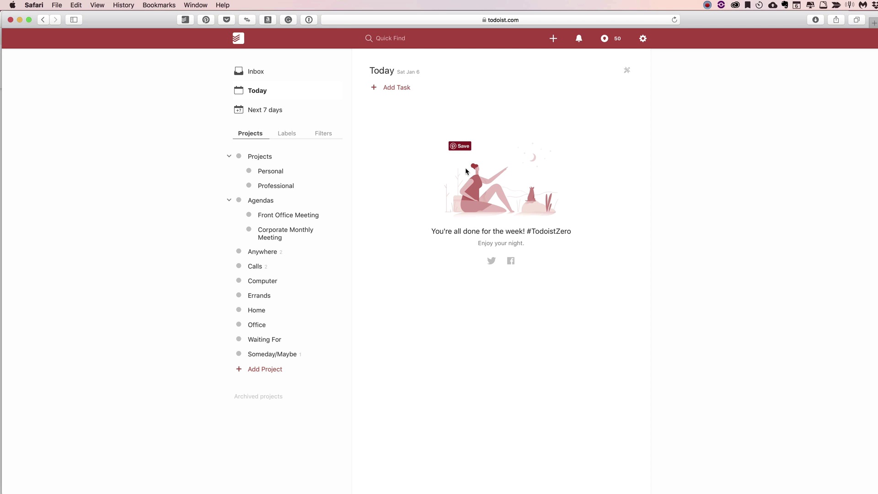
Move from Inbox through Today to the empty Next 7 days view, Sat Jan 6 to Fri Jan 12
{"action": "left_click", "coordinate": [254, 72]}
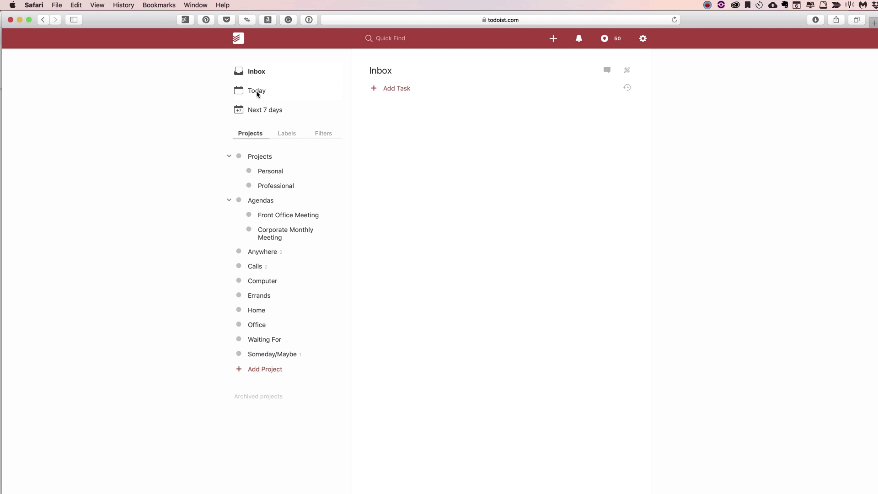
{"action": "left_click", "coordinate": [257, 93]}
{"action": "left_click", "coordinate": [263, 113]}
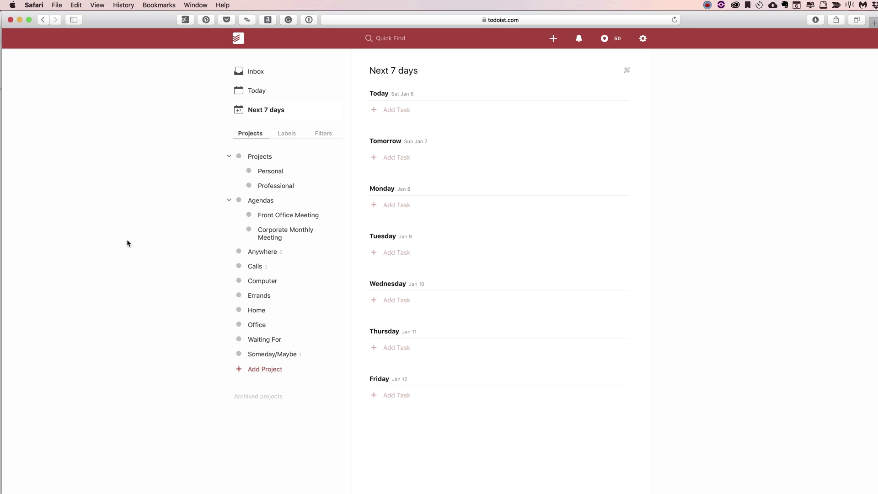
Collapse the Projects group and toggle the Agendas sub-projects open and closed twice
{"action": "left_click", "coordinate": [229, 156]}
{"action": "left_click", "coordinate": [229, 172]}
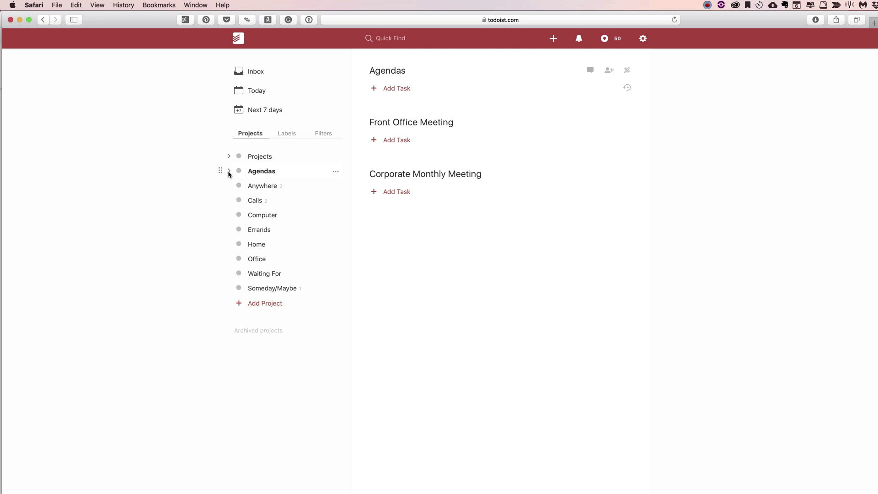
{"action": "left_click", "coordinate": [229, 171]}
{"action": "left_click", "coordinate": [229, 171]}
{"action": "left_click", "coordinate": [229, 170]}
{"action": "left_click", "coordinate": [229, 171]}
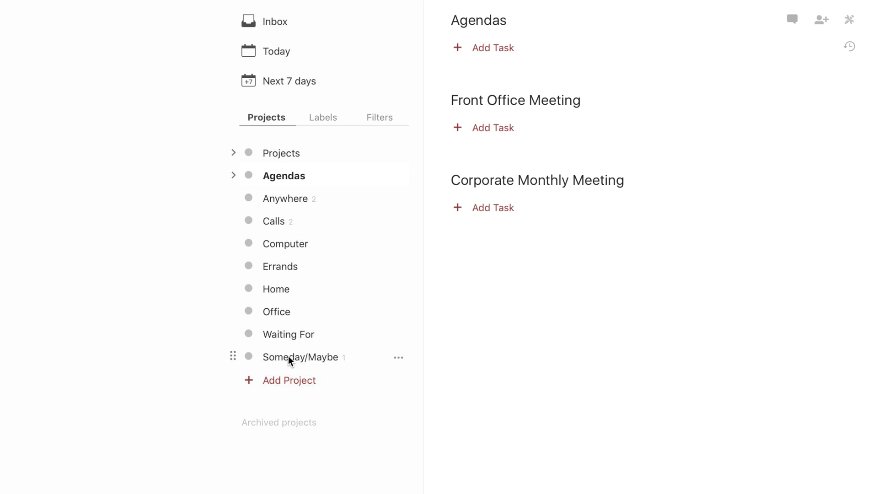
Expand Projects and Agendas, then view the Projects page with Personal and Professional
{"action": "left_click", "coordinate": [233, 154]}
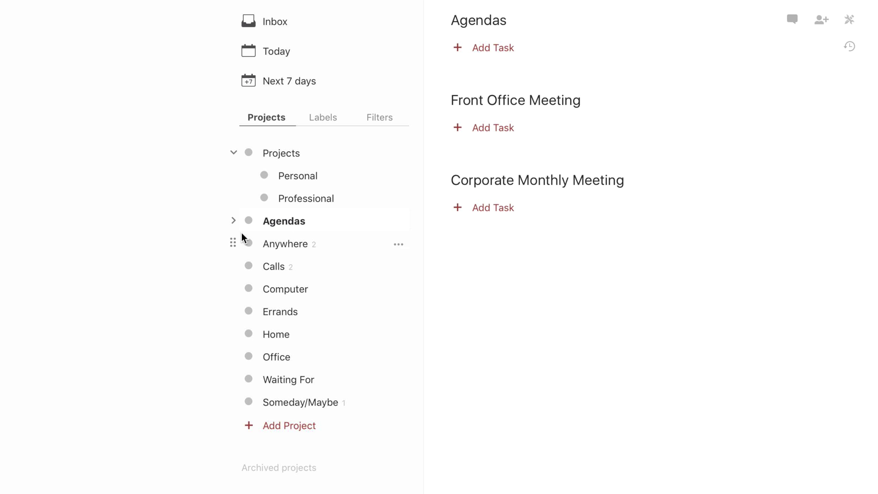
{"action": "left_click", "coordinate": [233, 222]}
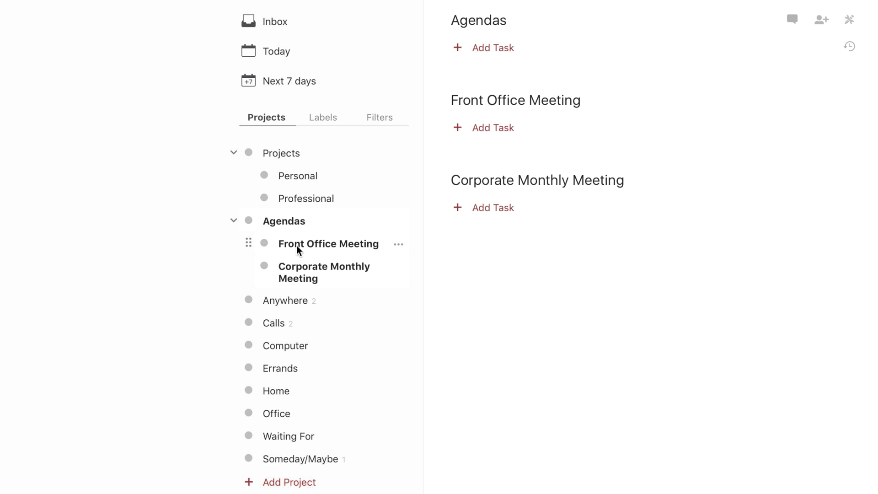
{"action": "left_click", "coordinate": [295, 157]}
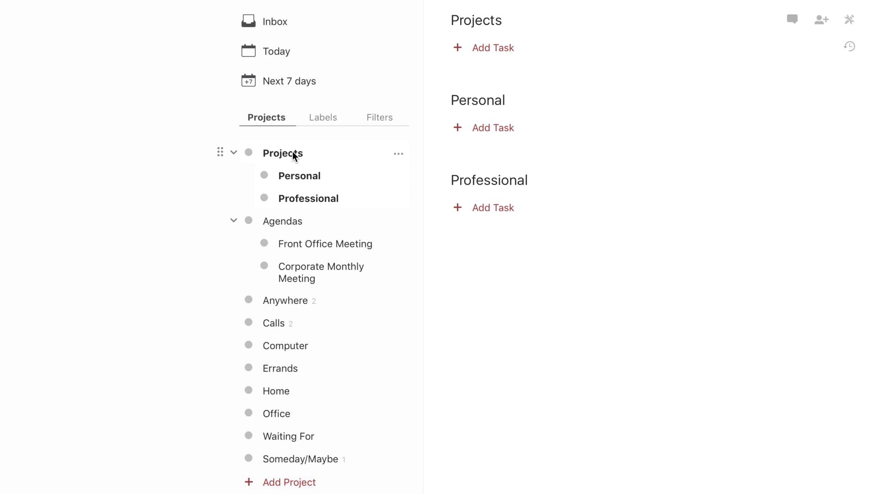
Visit Professional, Personal and Front Office Meeting, ending on Agendas with its two meeting sub-projects
{"action": "left_click", "coordinate": [326, 203]}
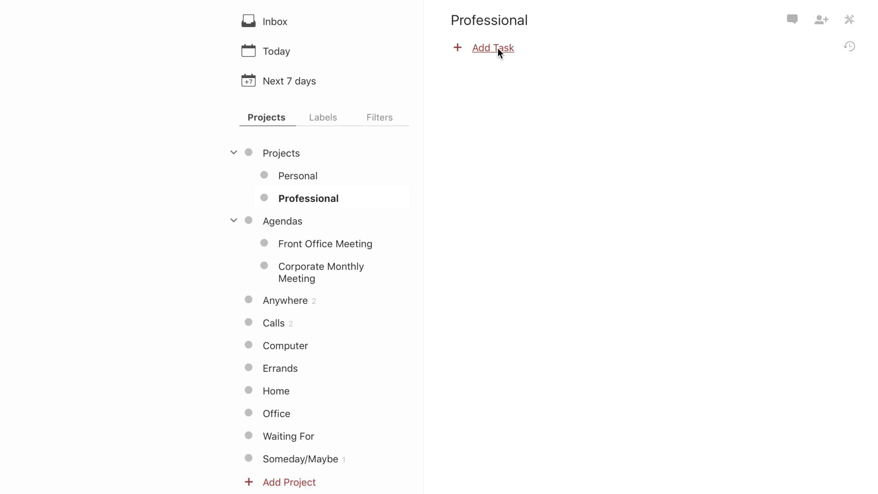
{"action": "left_click", "coordinate": [300, 177]}
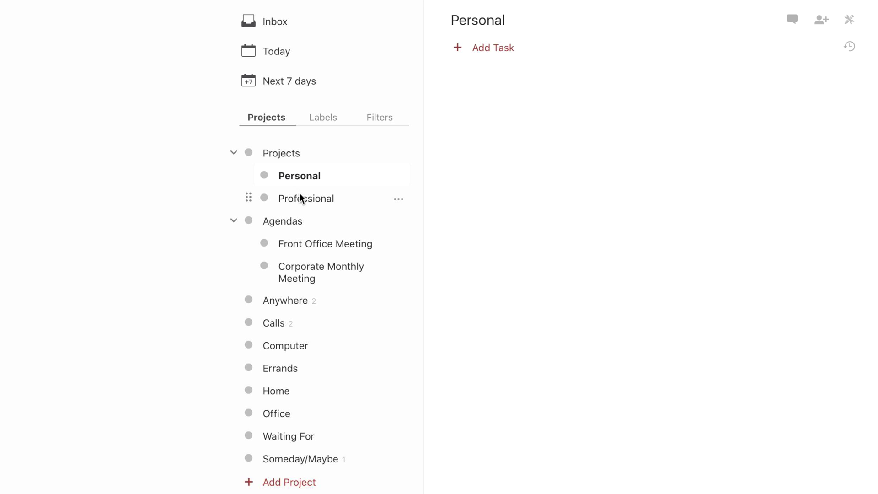
{"action": "left_click", "coordinate": [302, 206]}
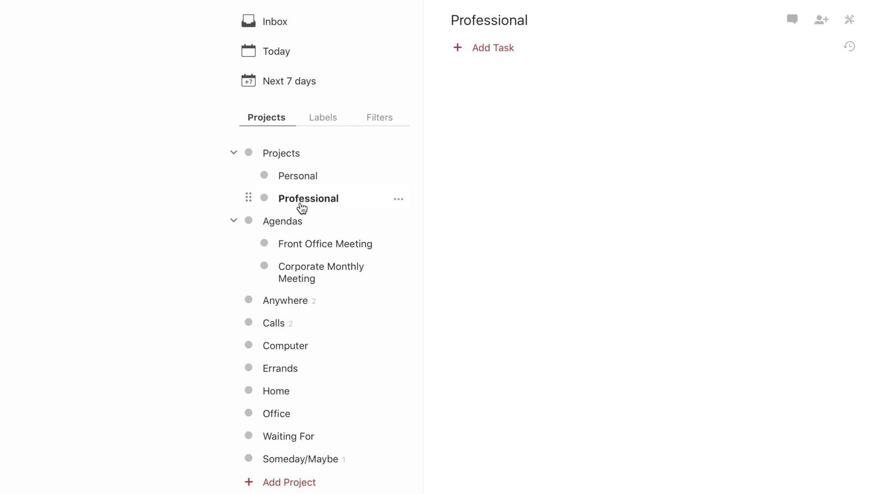
{"action": "left_click", "coordinate": [289, 226]}
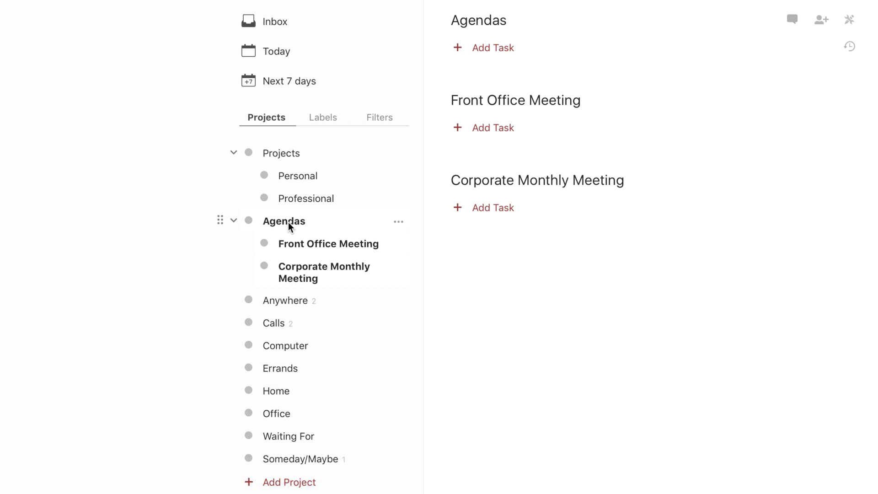
{"action": "left_click", "coordinate": [357, 249]}
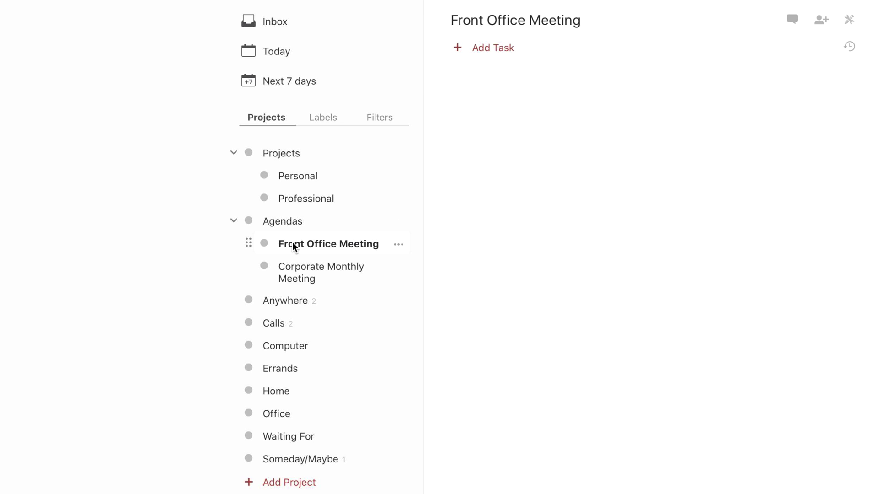
{"action": "left_click", "coordinate": [296, 224]}
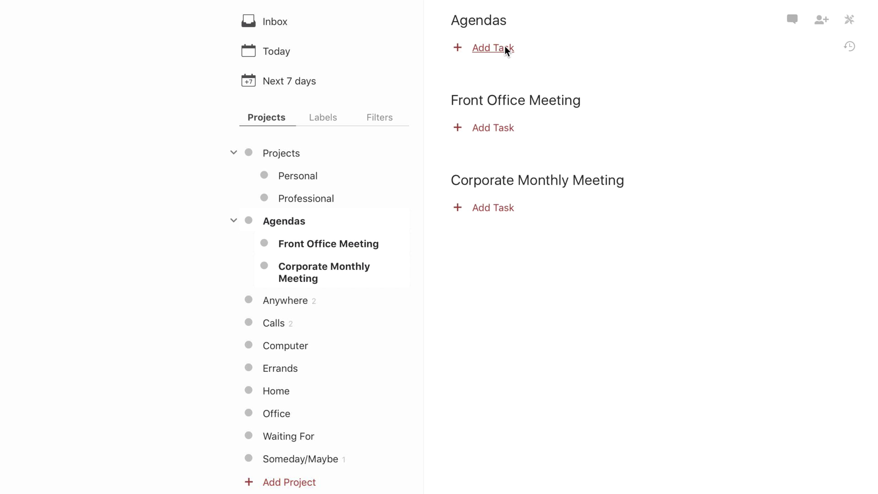
View the Anywhere list, then the Calls list with its Mary and Dentist call tasks
{"action": "left_click", "coordinate": [283, 307]}
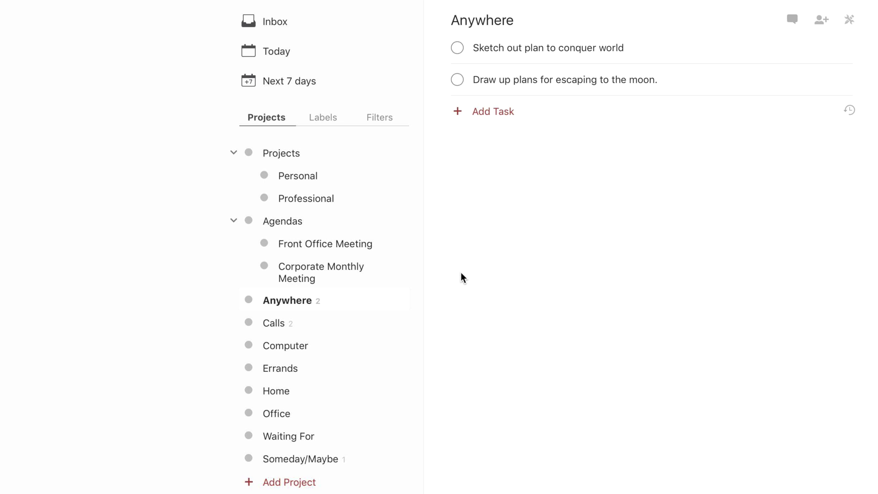
{"action": "left_click", "coordinate": [276, 323]}
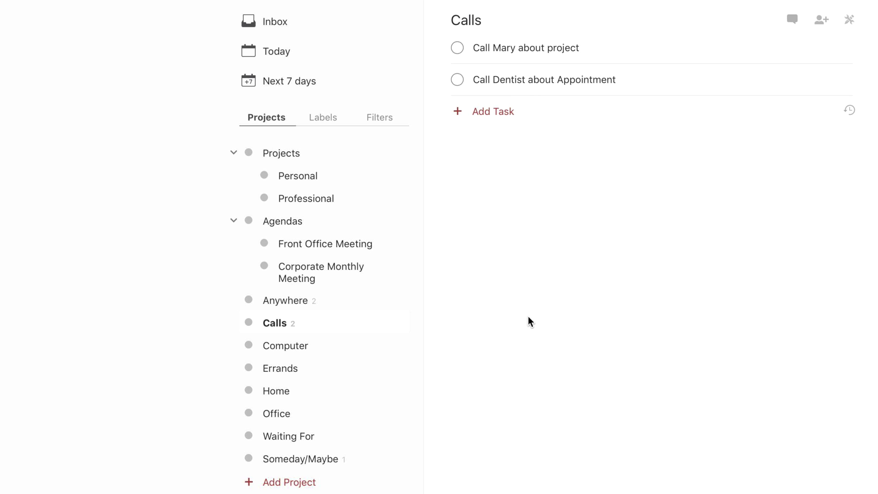
Browse the Computer, Errands, Home and Office lists, ending on the empty Waiting For list
{"action": "left_click", "coordinate": [281, 348]}
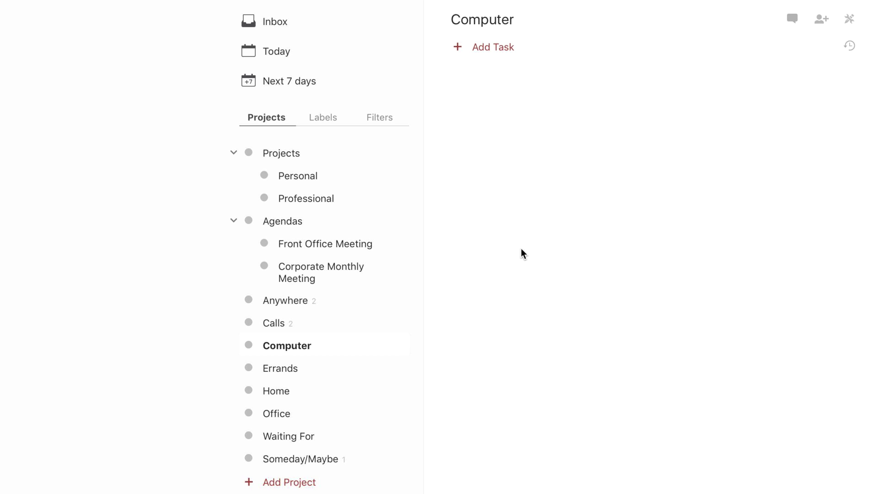
{"action": "left_click", "coordinate": [270, 368]}
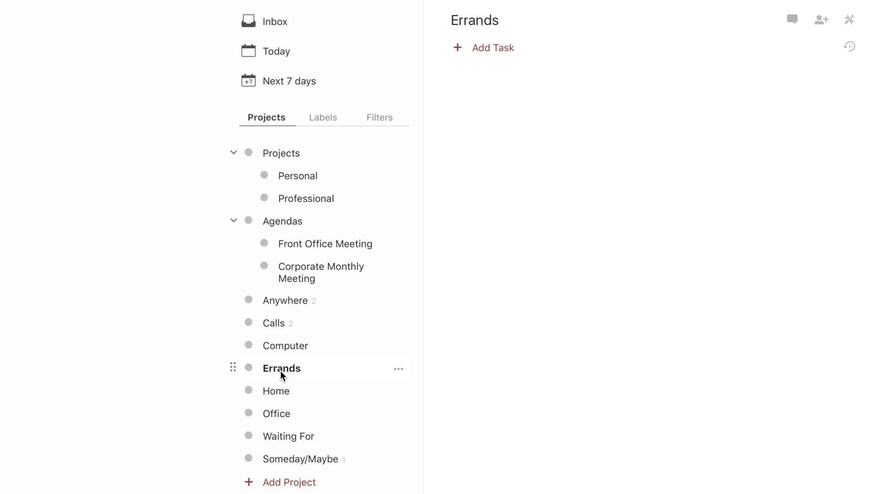
{"action": "left_click", "coordinate": [276, 393]}
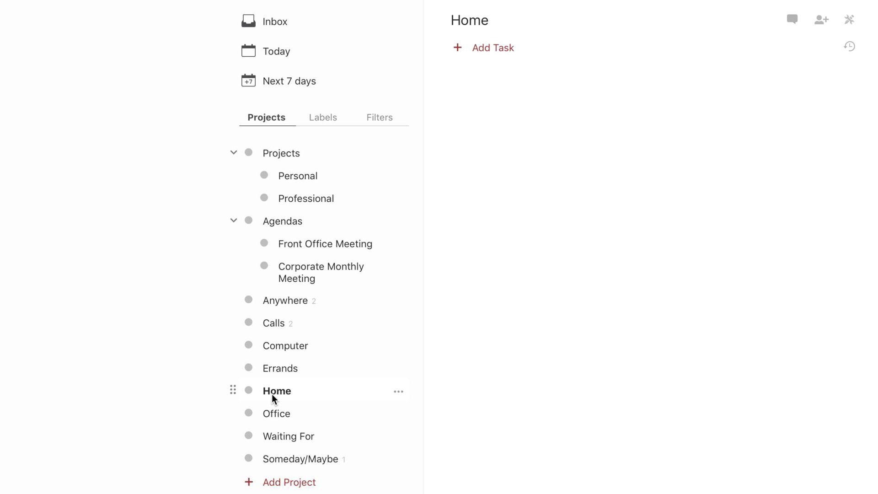
{"action": "left_click", "coordinate": [287, 416]}
{"action": "left_click", "coordinate": [288, 438]}
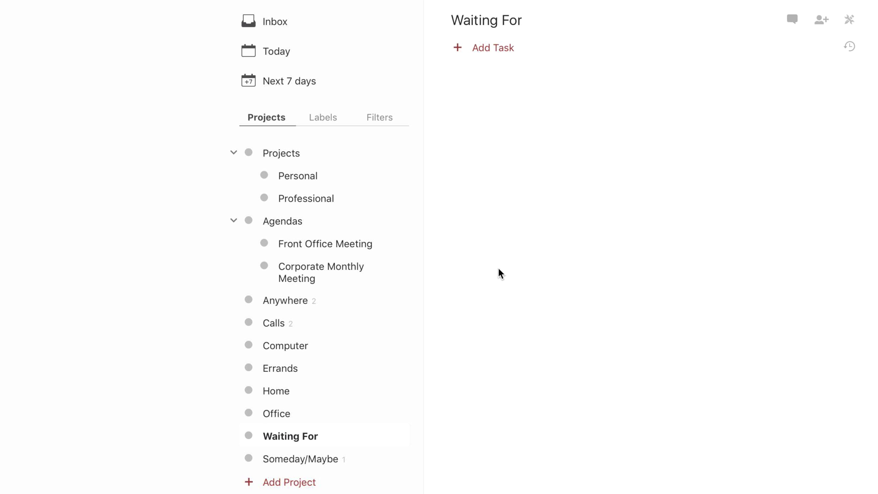
Show the Someday/Maybe list containing the Hawaii trip task
{"action": "left_click", "coordinate": [289, 462]}
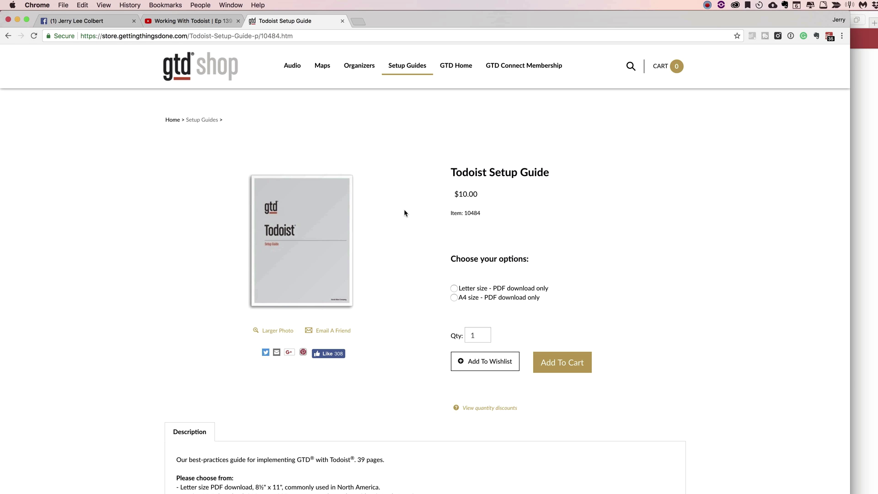
{"action": "scroll", "coordinate": [404, 212], "scroll_direction": "down", "scroll_amount": 5}
{"action": "scroll", "coordinate": [404, 213], "scroll_direction": "down", "scroll_amount": 5}
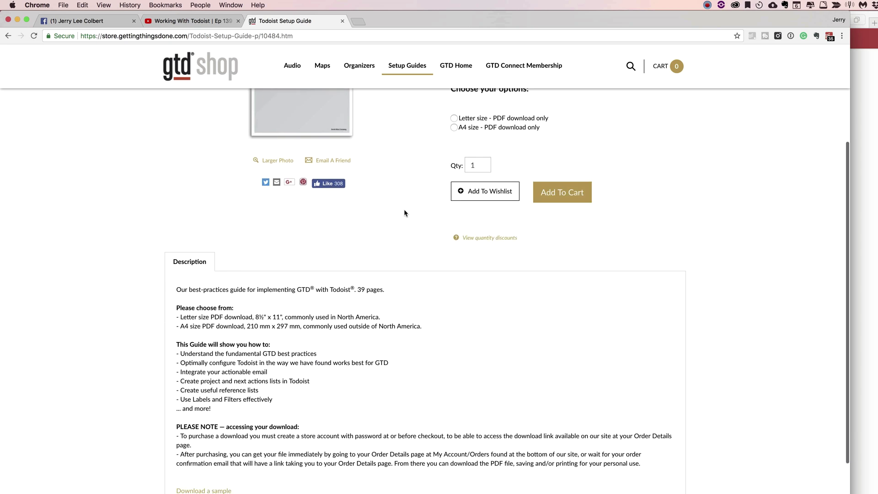
{"action": "scroll", "coordinate": [404, 213], "scroll_direction": "down", "scroll_amount": 2}
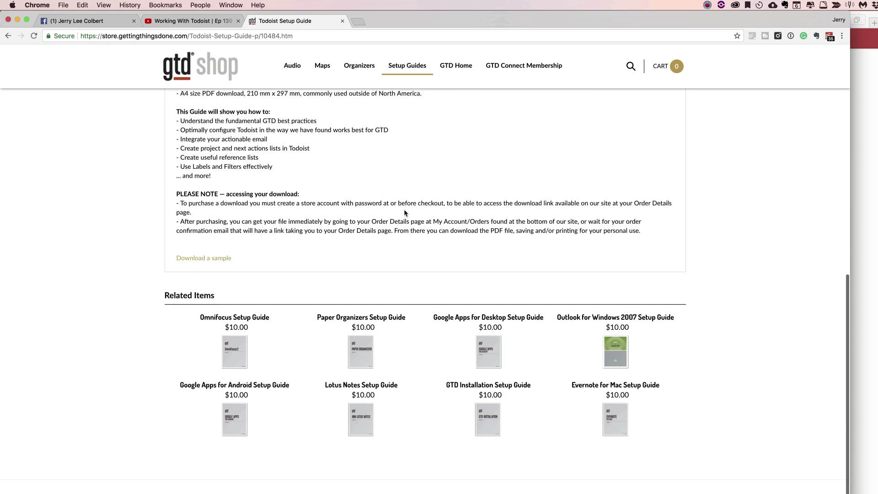
{"action": "scroll", "coordinate": [404, 213], "scroll_direction": "up", "scroll_amount": 10}
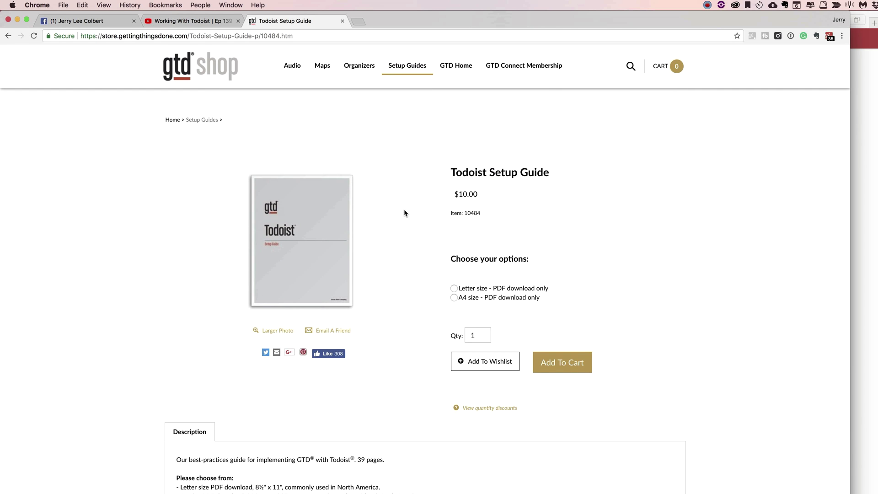
{"action": "scroll", "coordinate": [404, 213], "scroll_direction": "down", "scroll_amount": 4}
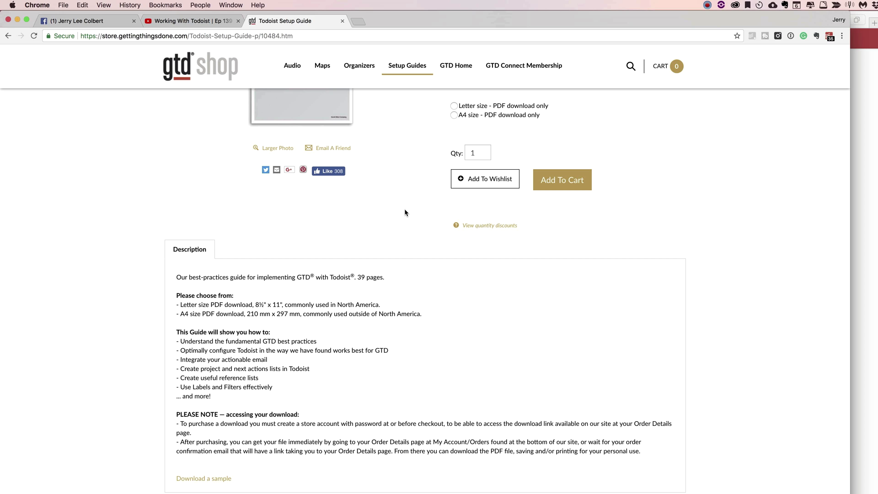
{"action": "scroll", "coordinate": [405, 212], "scroll_direction": "up", "scroll_amount": 4}
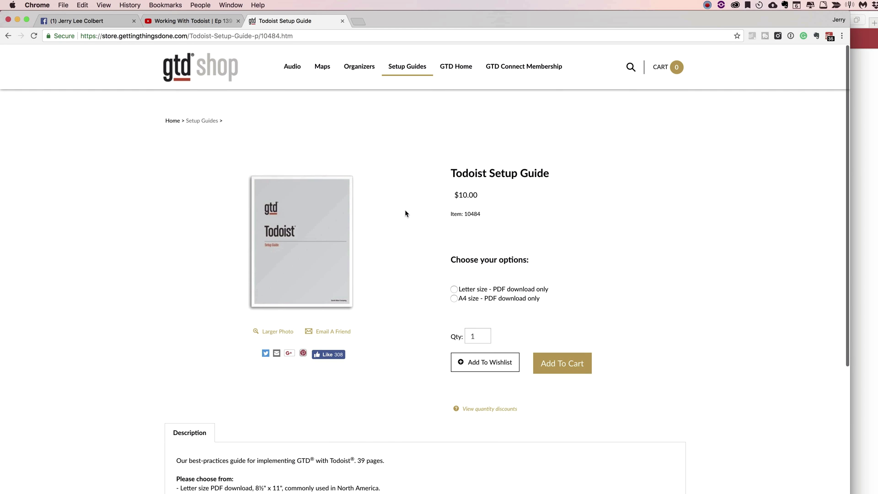